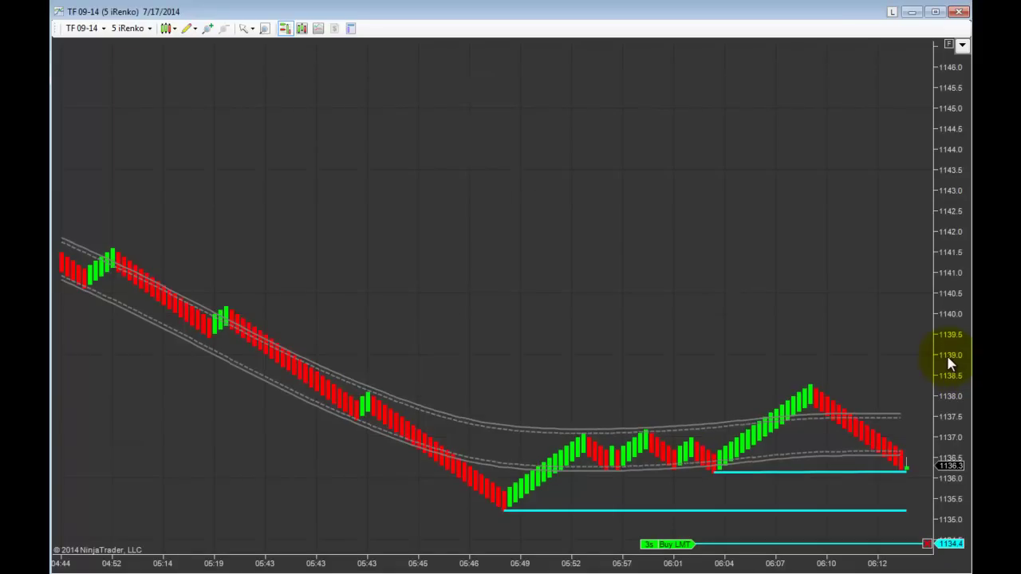
- Auto-scale the price axis and raise the 3-contract buy limit from 1134.3 to 1136.7
click(948, 46)
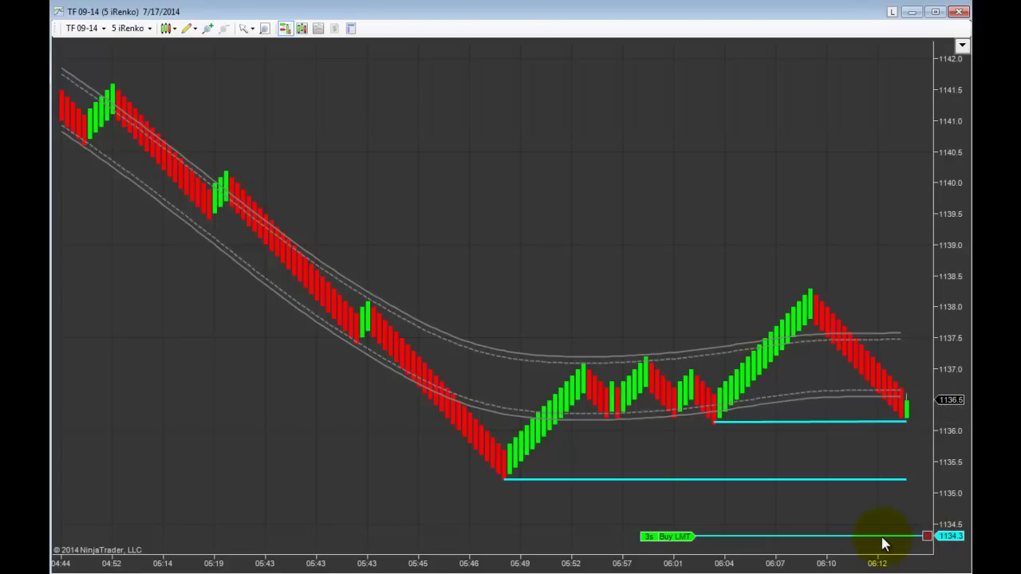
drag(882, 542, 911, 391)
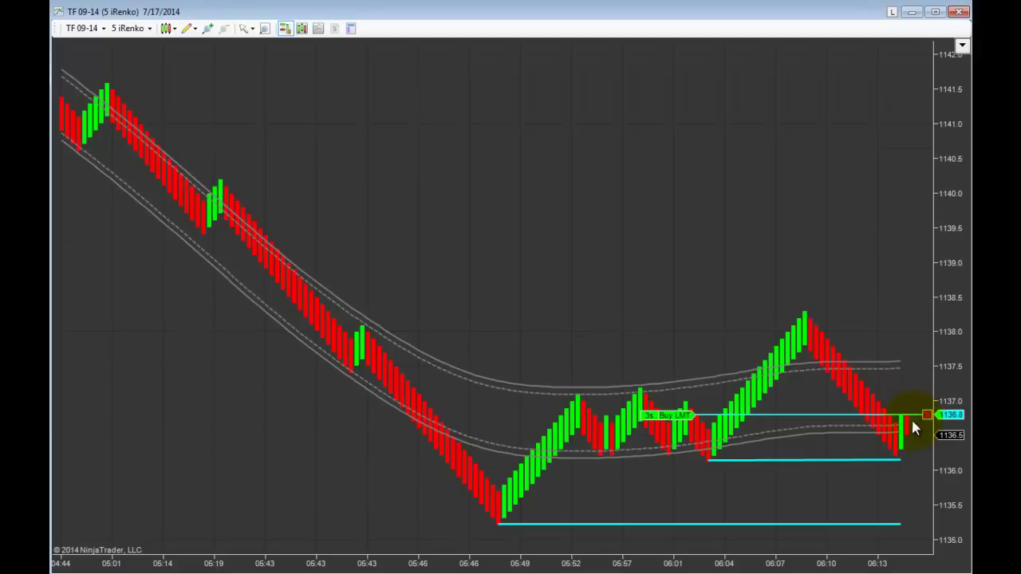
- Add a sell stop below the entry, set its quantity to 3, and move it to 1136.1
right_click(910, 495)
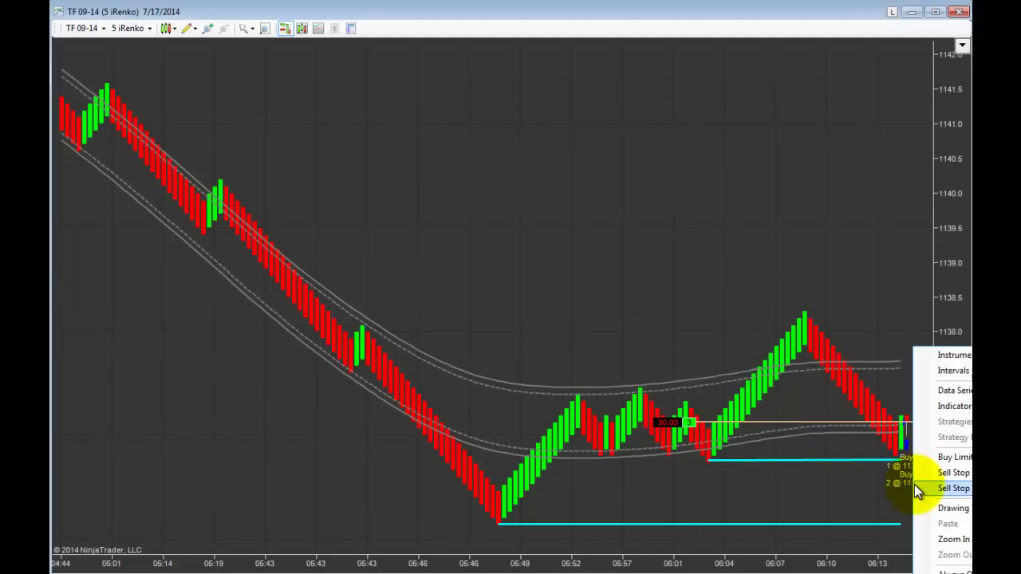
click(951, 477)
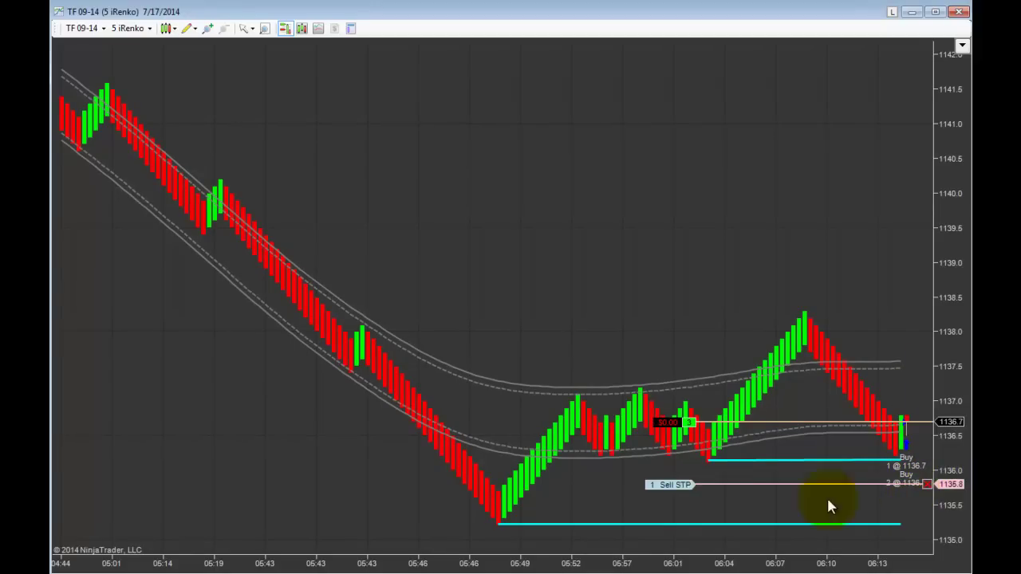
click(649, 484)
click(640, 481)
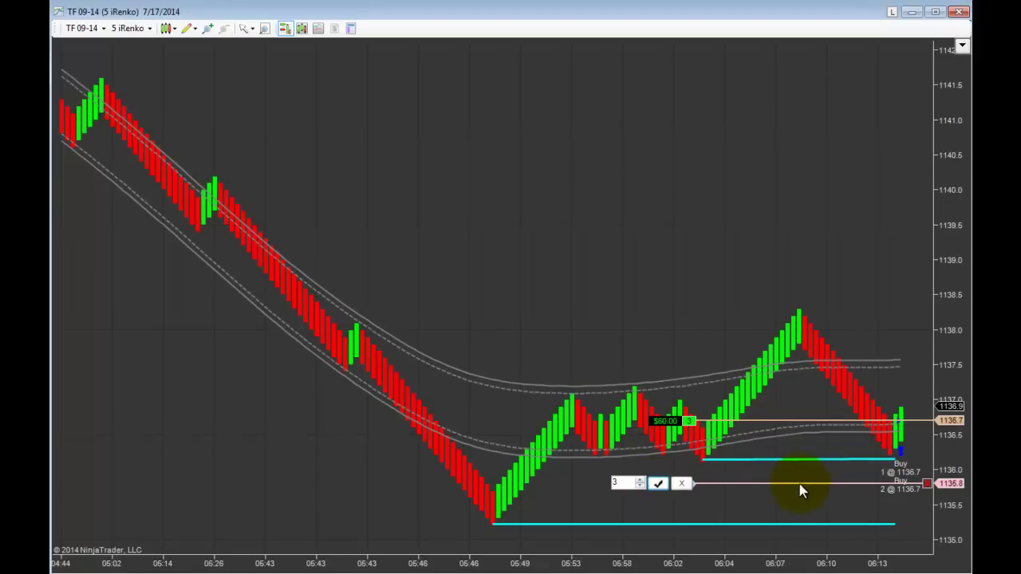
click(658, 484)
drag(782, 492, 782, 473)
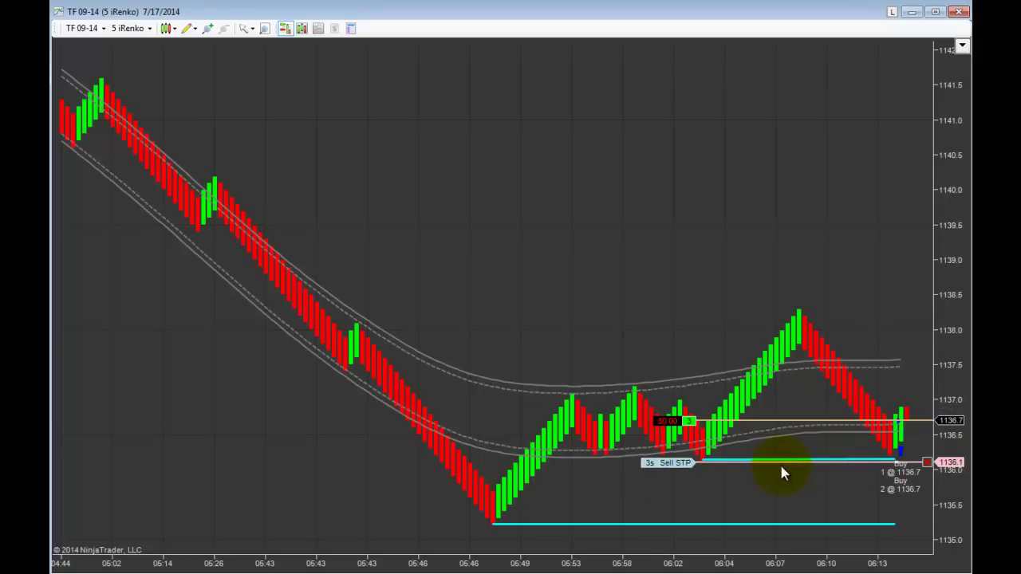
- Place a 2-contract sell limit target and lower it to about 1138.5
right_click(897, 271)
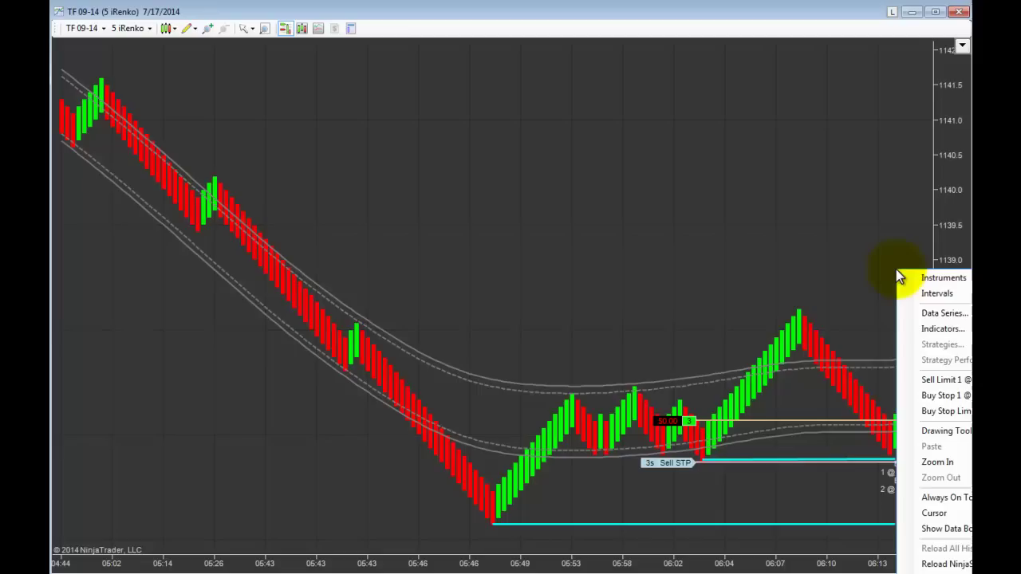
click(949, 379)
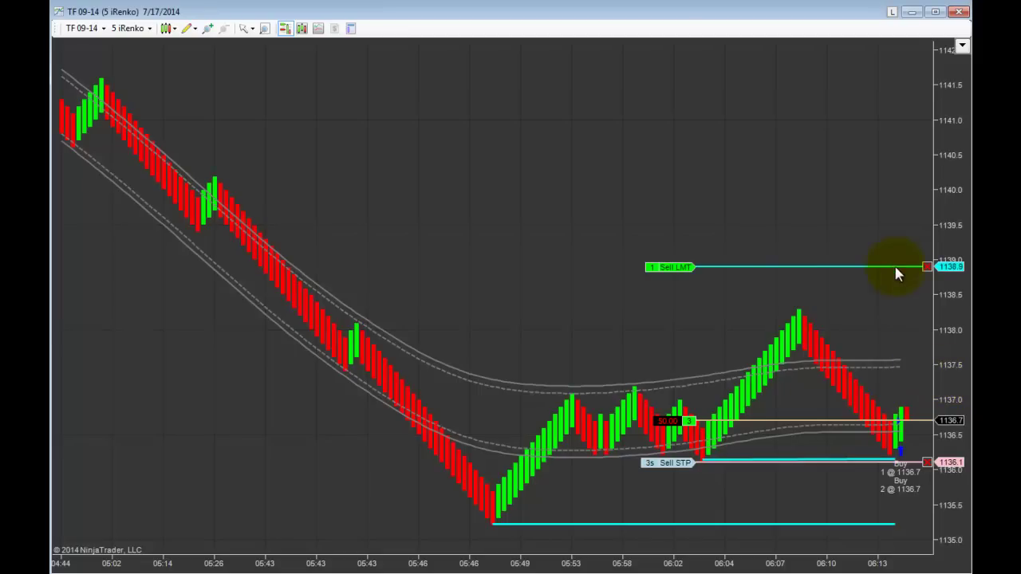
click(649, 268)
scroll(672, 271, up, 1)
click(659, 268)
drag(812, 270, 813, 307)
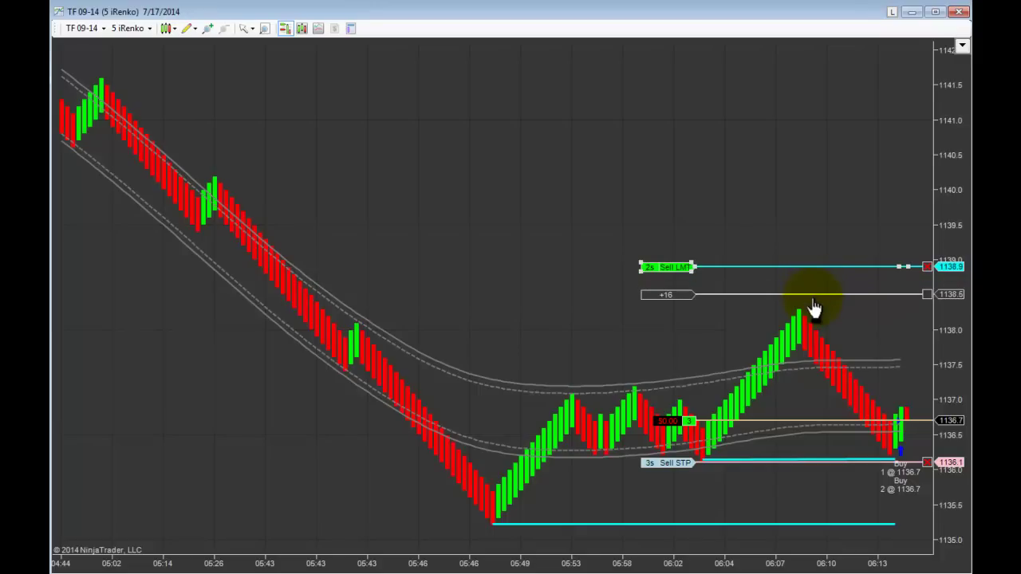
drag(813, 307, 813, 302)
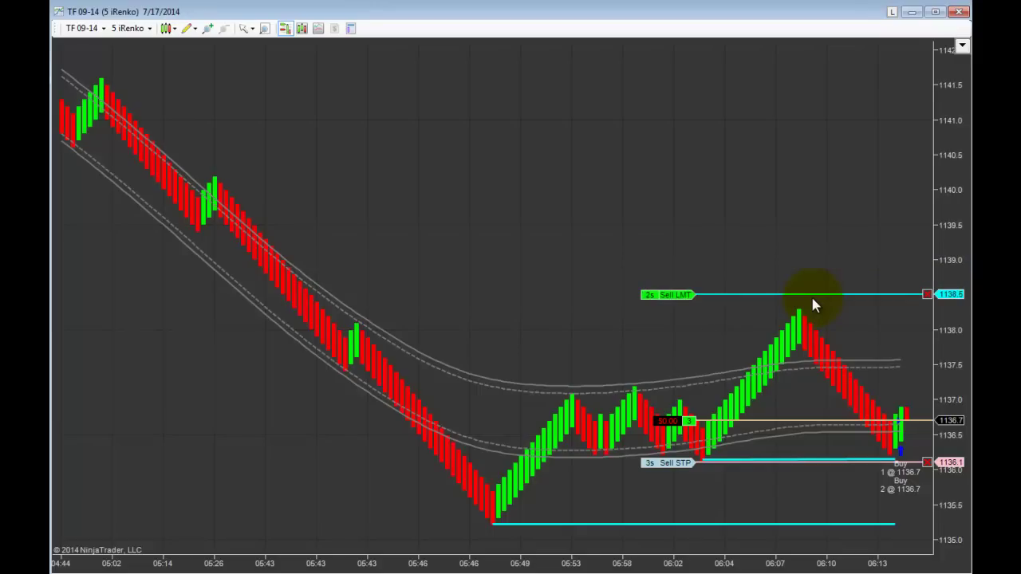
- Add a 1-contract sell limit target at 1140.8 and lower it to 1140.5
right_click(862, 134)
click(912, 245)
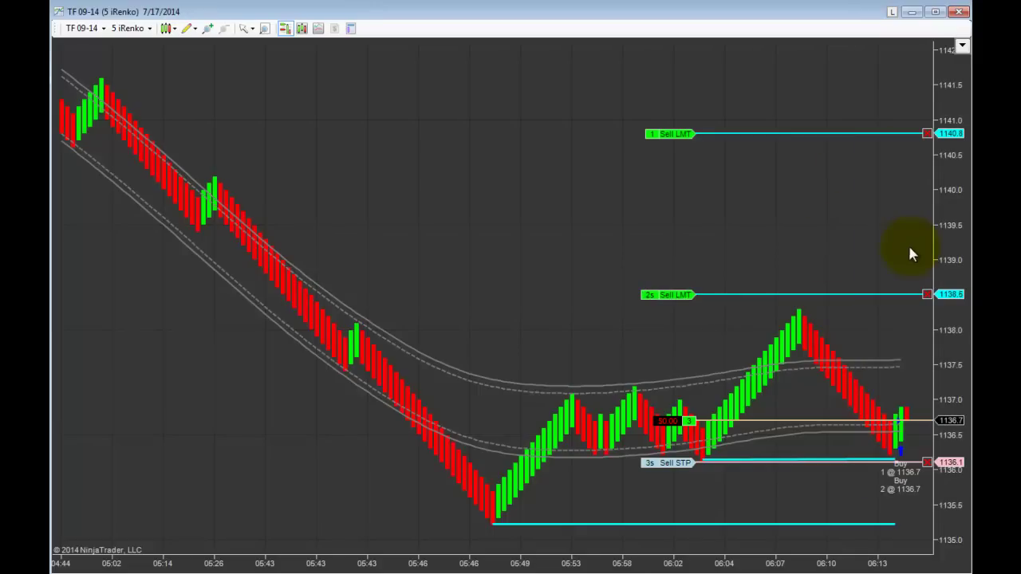
mouse_move(832, 136)
mouse_down()
mouse_move(833, 165)
mouse_move(831, 156)
mouse_up()
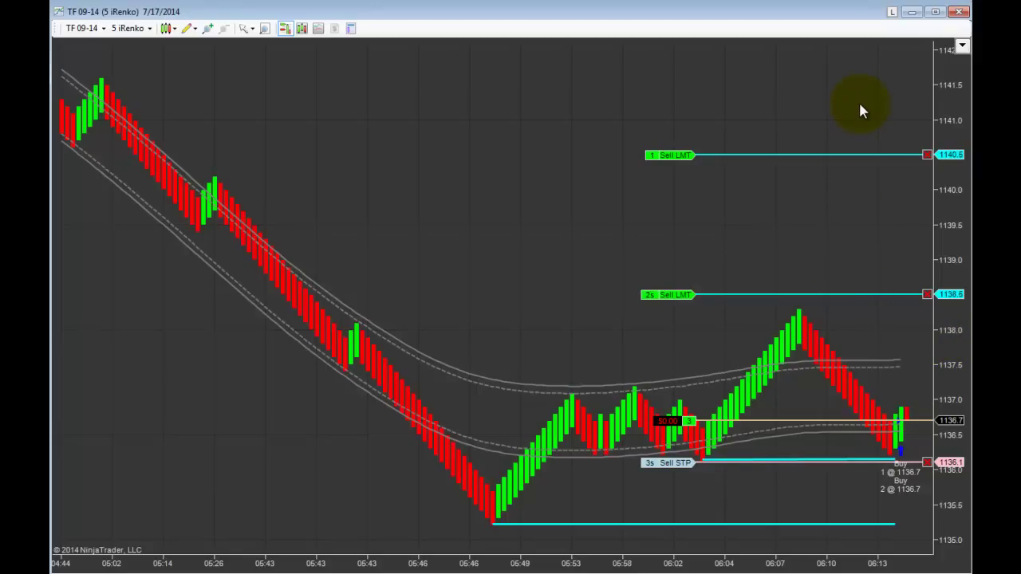
- Reposition the targets: 2 contracts at 1138.7 and 1 contract at 1140.7
click(890, 295)
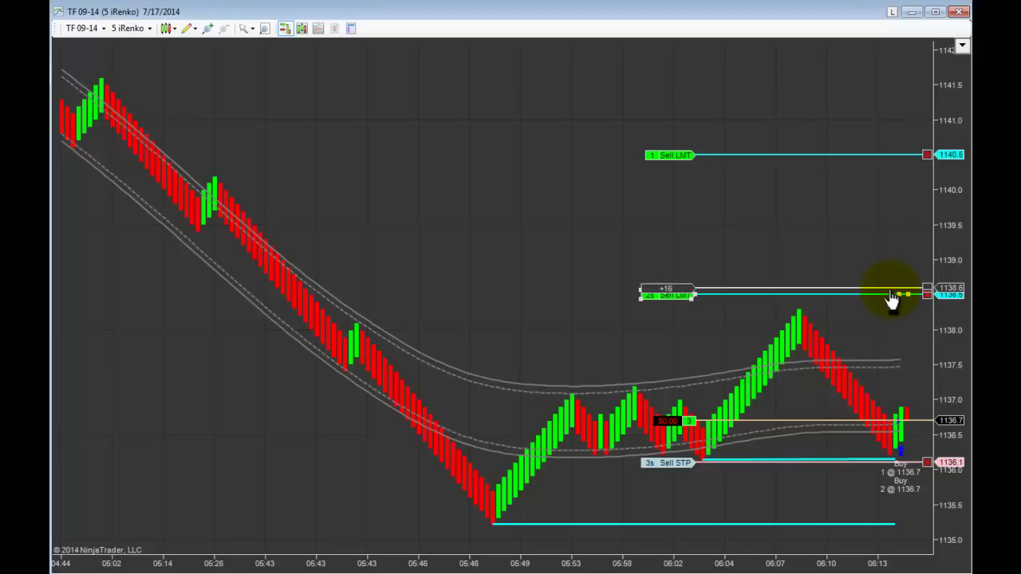
click(889, 282)
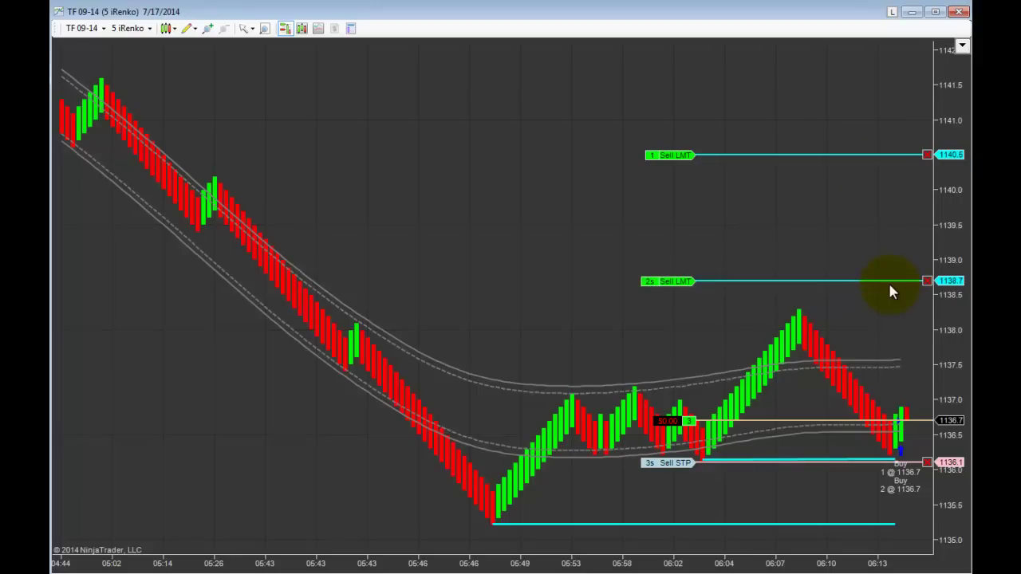
click(882, 155)
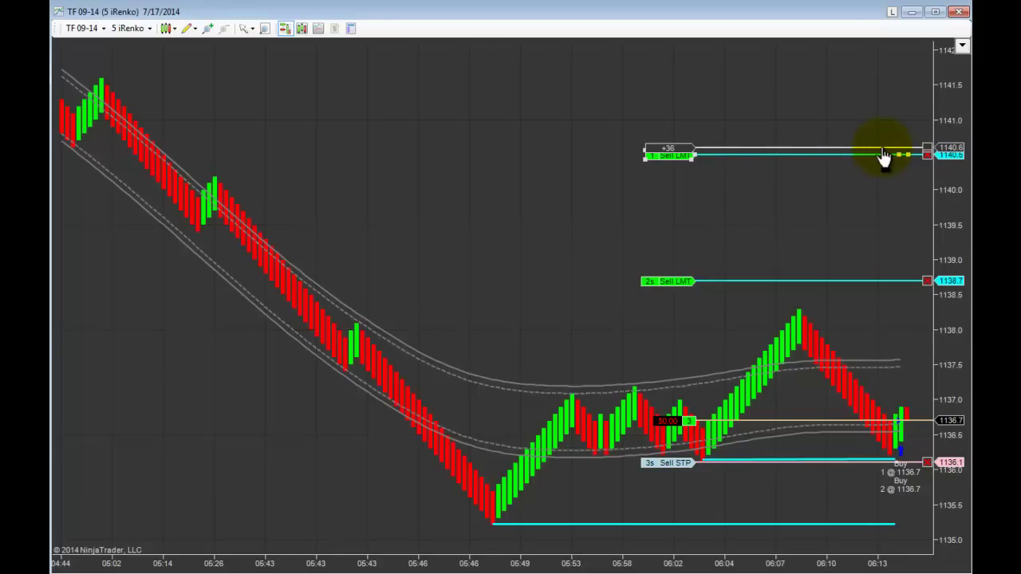
click(882, 142)
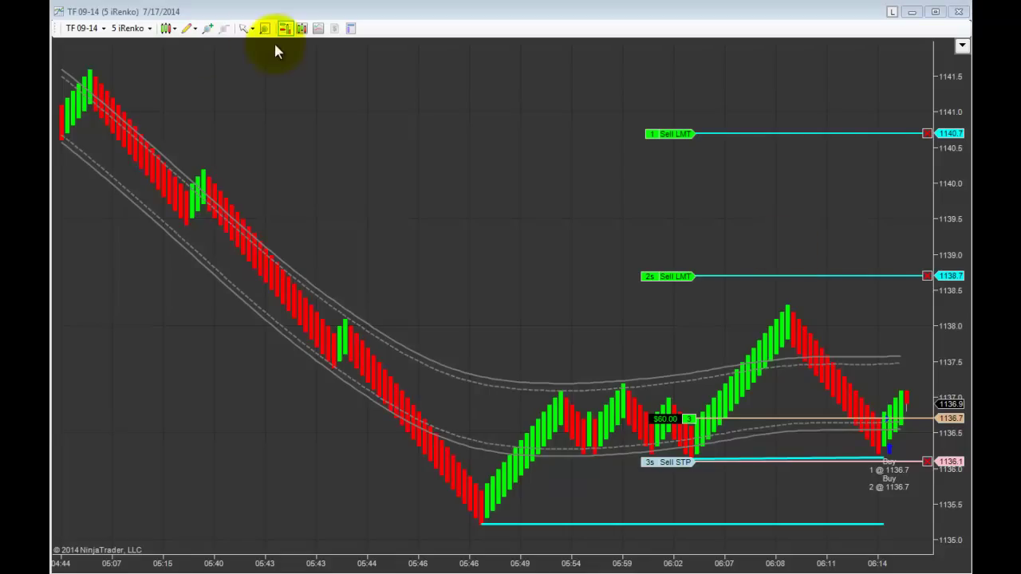
- Draw a short straight line at 1137.5 beside the latest bars
click(192, 33)
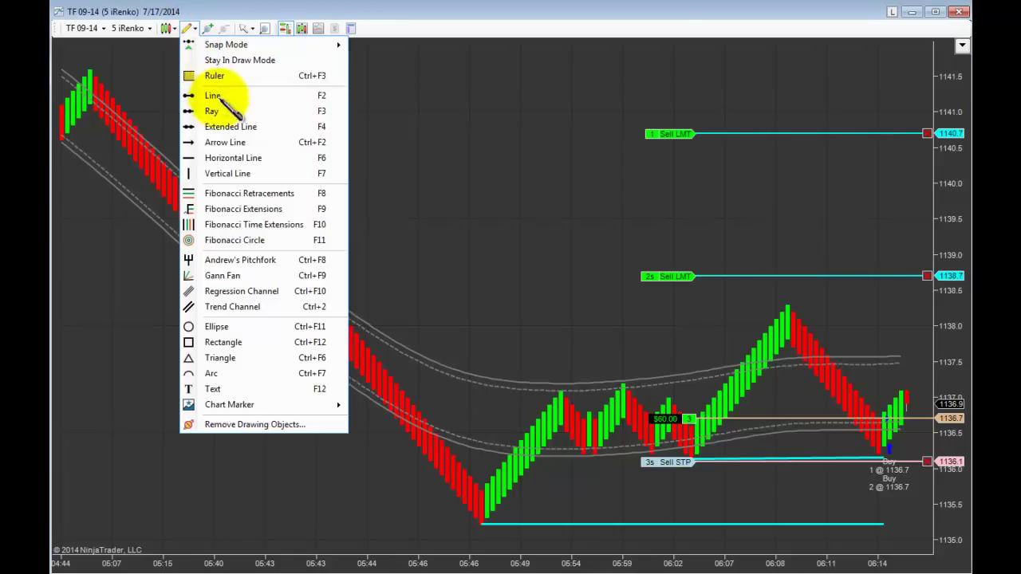
click(221, 93)
click(882, 360)
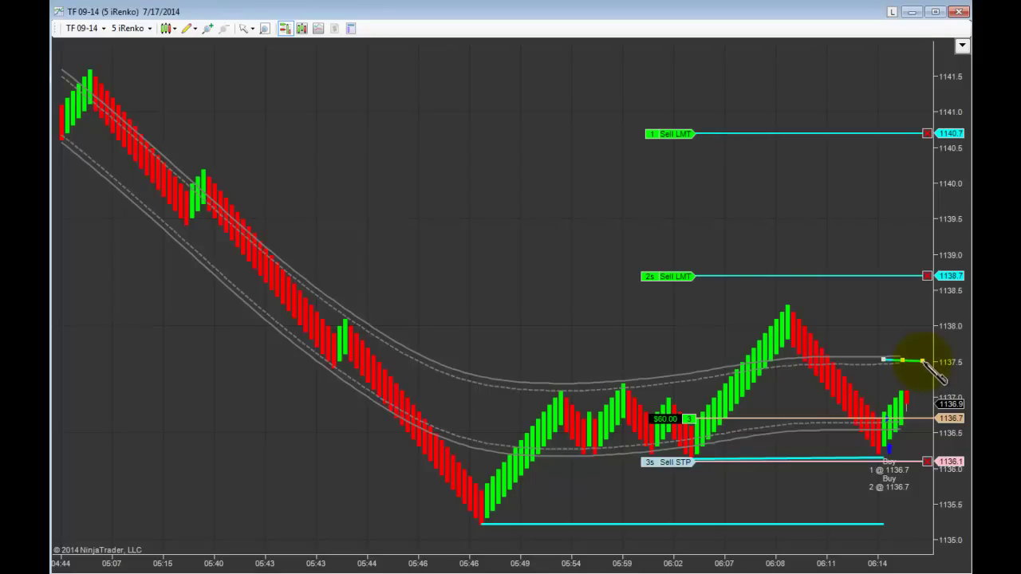
click(923, 361)
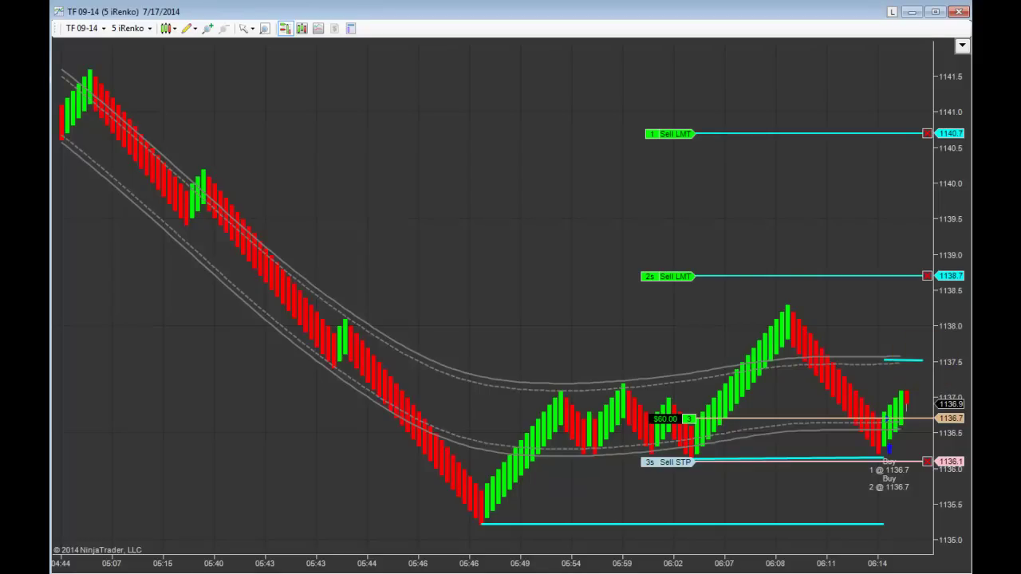
click(920, 361)
click(923, 369)
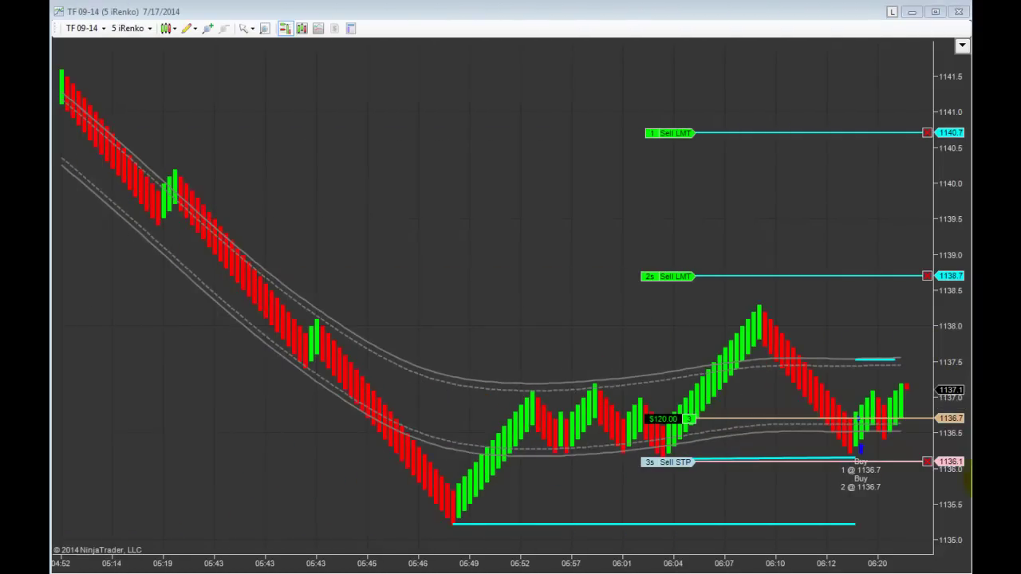
- Raise the sell stop to 1136.3 and extend the 1137.5 line to the right
drag(911, 462, 910, 450)
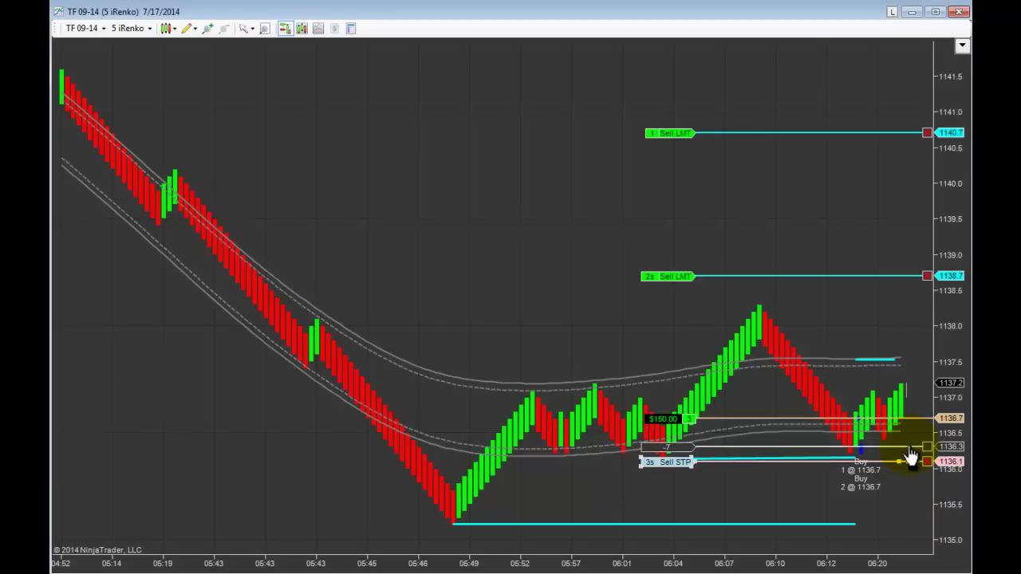
click(894, 360)
drag(904, 360, 927, 362)
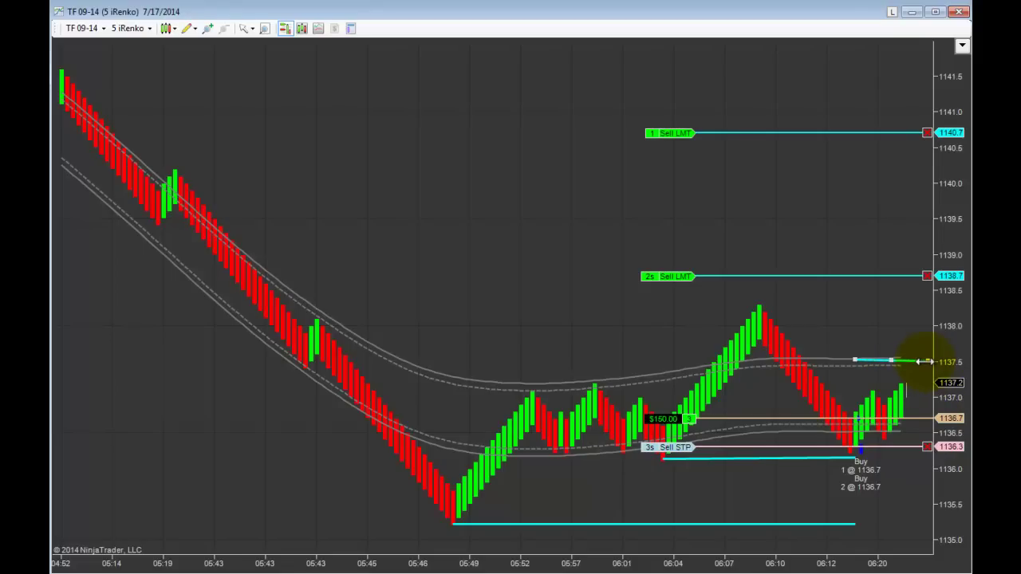
click(903, 349)
click(927, 361)
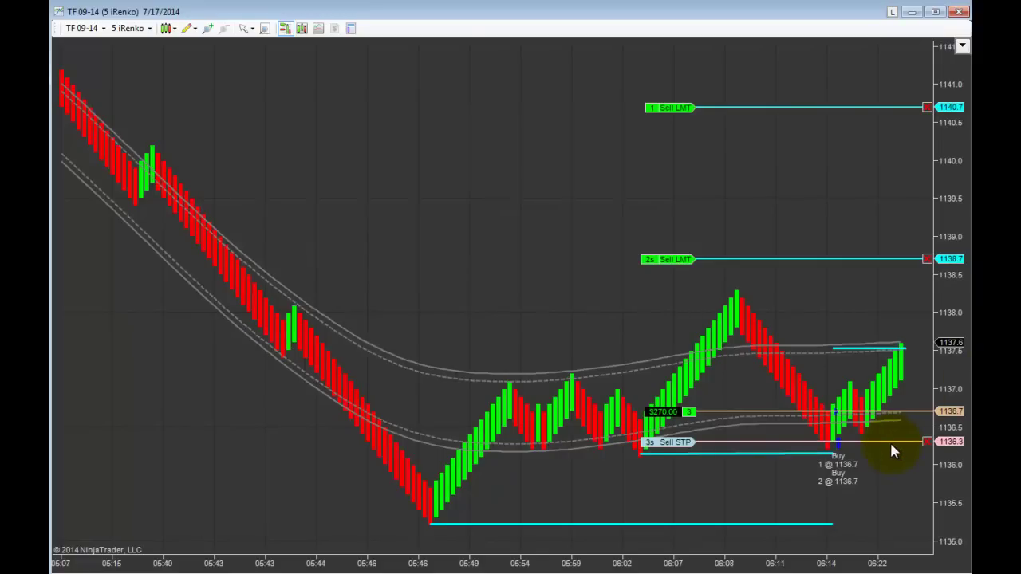
- Trail the 3-contract sell stop up in stages to 1136.9, above the 1136.7 entry
drag(890, 444, 891, 416)
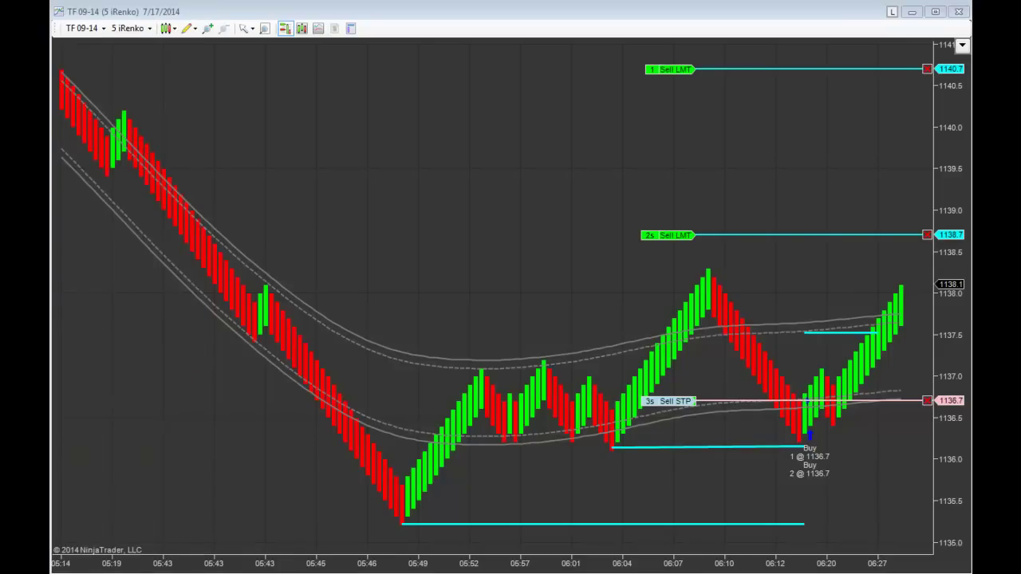
drag(919, 402, 903, 404)
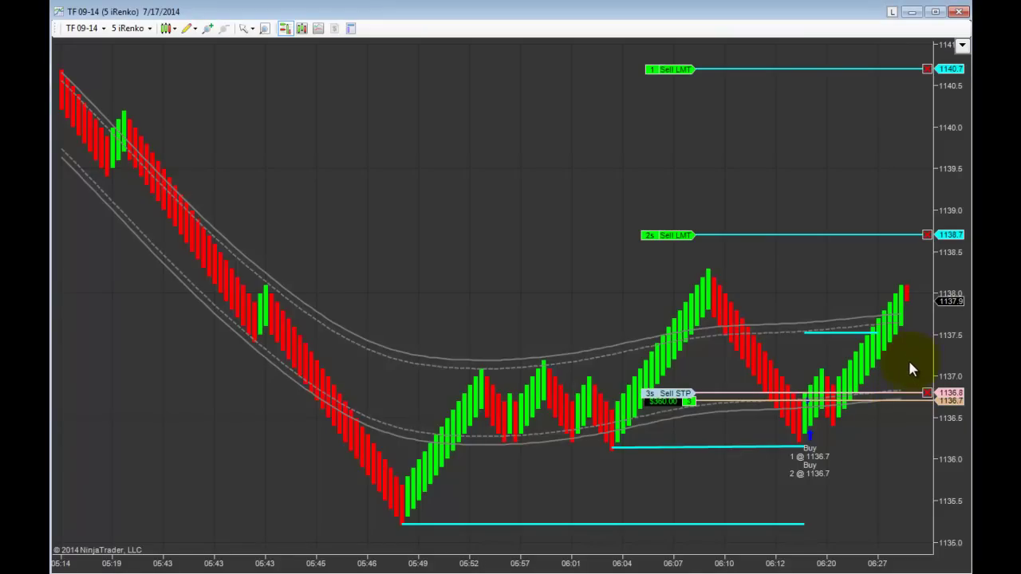
drag(899, 394, 899, 389)
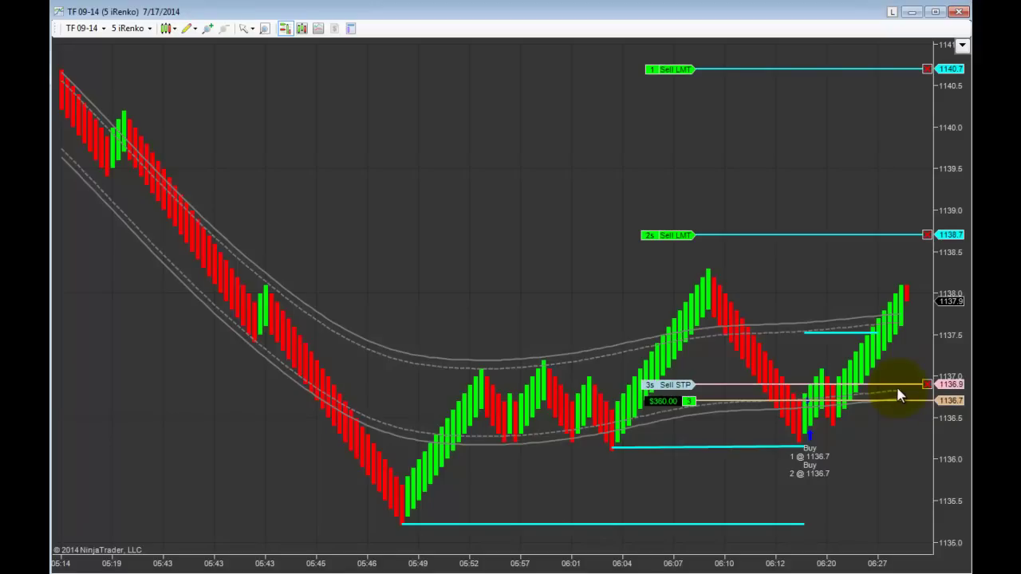
- Delete the short aqua line near the recent bars
double_click(834, 333)
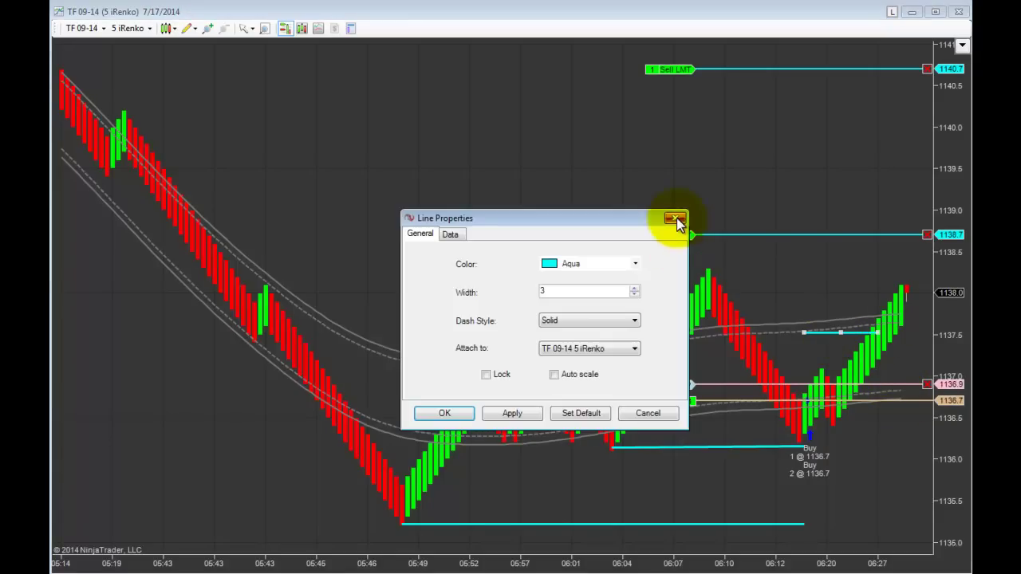
click(674, 218)
right_click(834, 334)
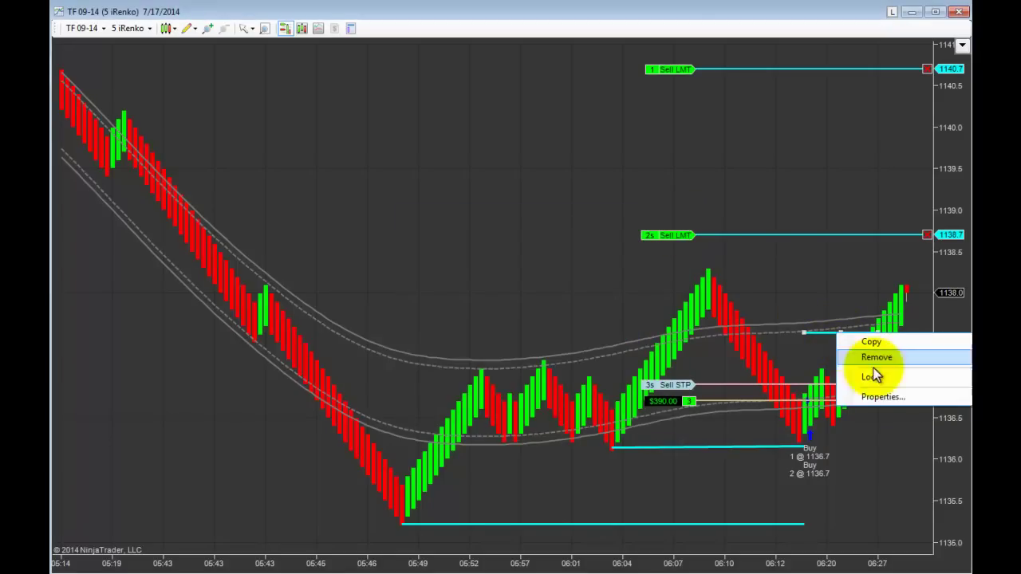
click(882, 358)
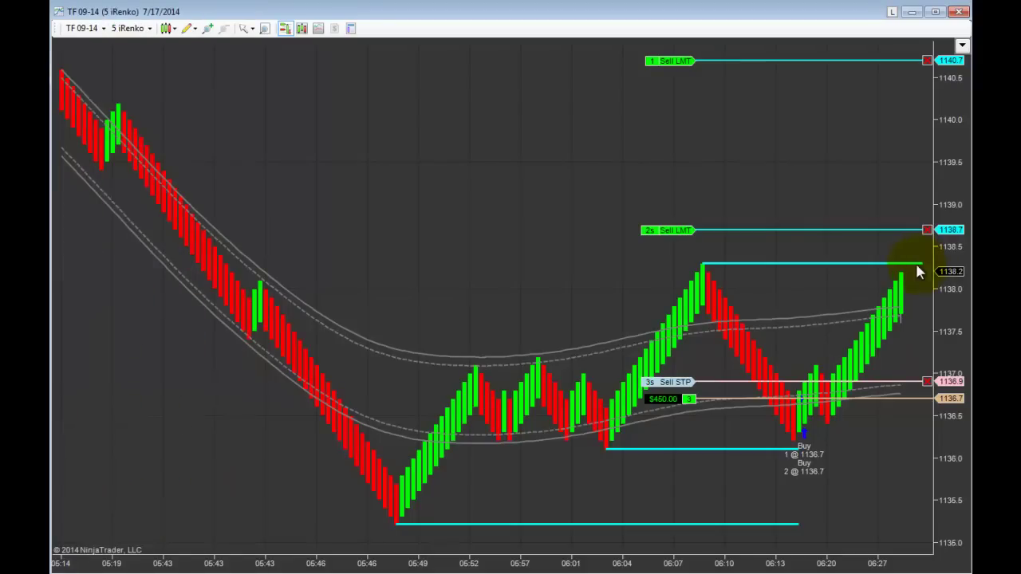
- Draw a small green rectangle and move it beside the latest bars
click(196, 29)
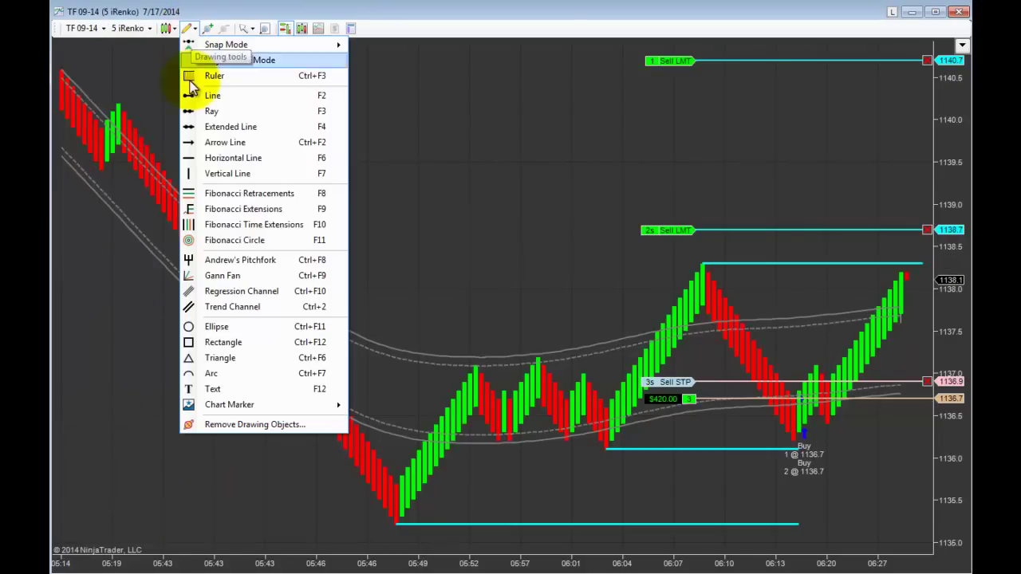
click(247, 341)
click(412, 217)
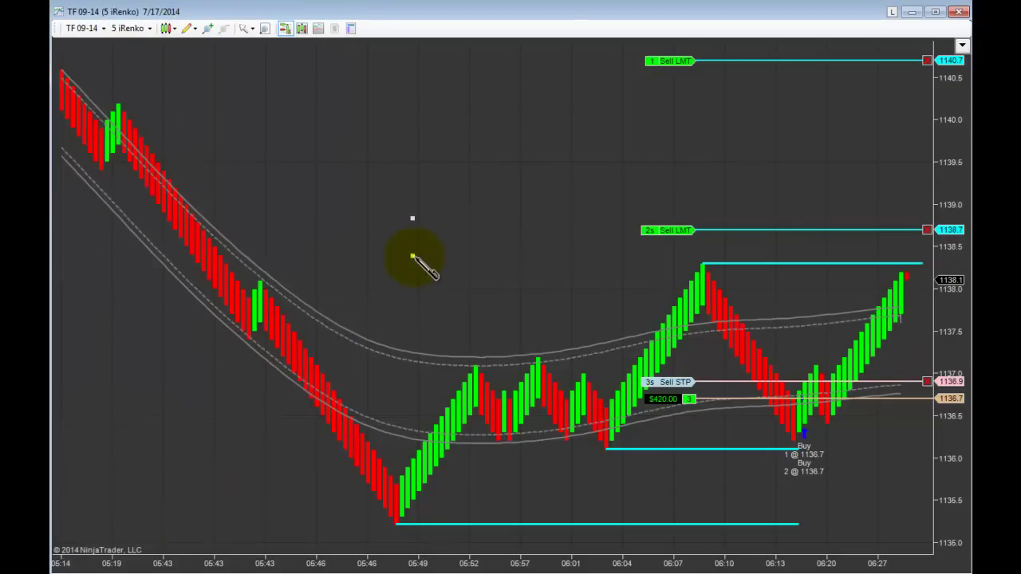
click(442, 259)
mouse_move(423, 239)
mouse_down()
mouse_move(902, 265)
mouse_move(907, 248)
mouse_up()
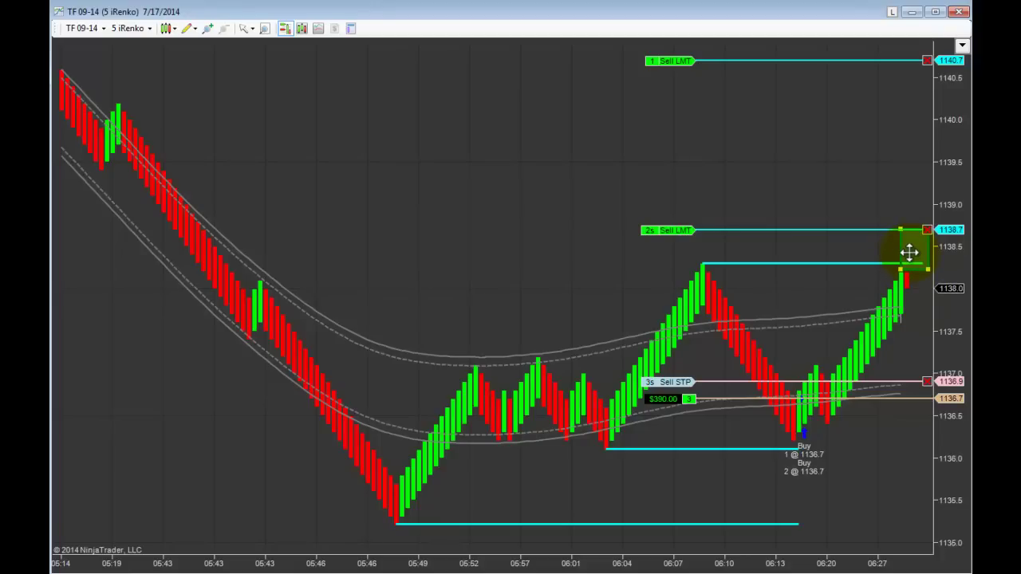
click(854, 253)
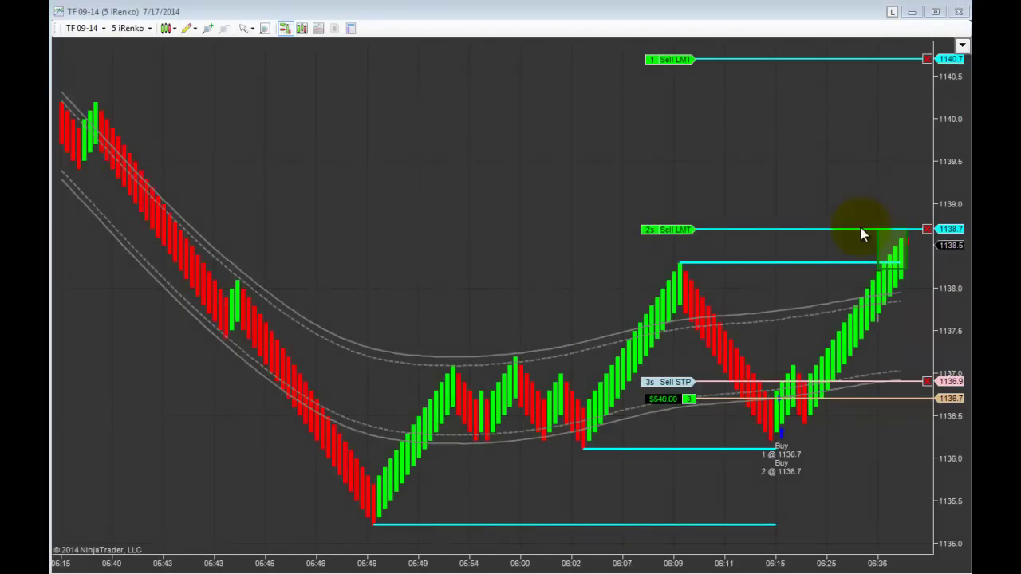
- Shift the green box, raise the stop to 1137.9, and fill the 2-contract 1138.7 target
mouse_move(877, 246)
mouse_down()
mouse_move(816, 232)
mouse_move(752, 168)
mouse_move(766, 168)
mouse_move(707, 147)
mouse_up()
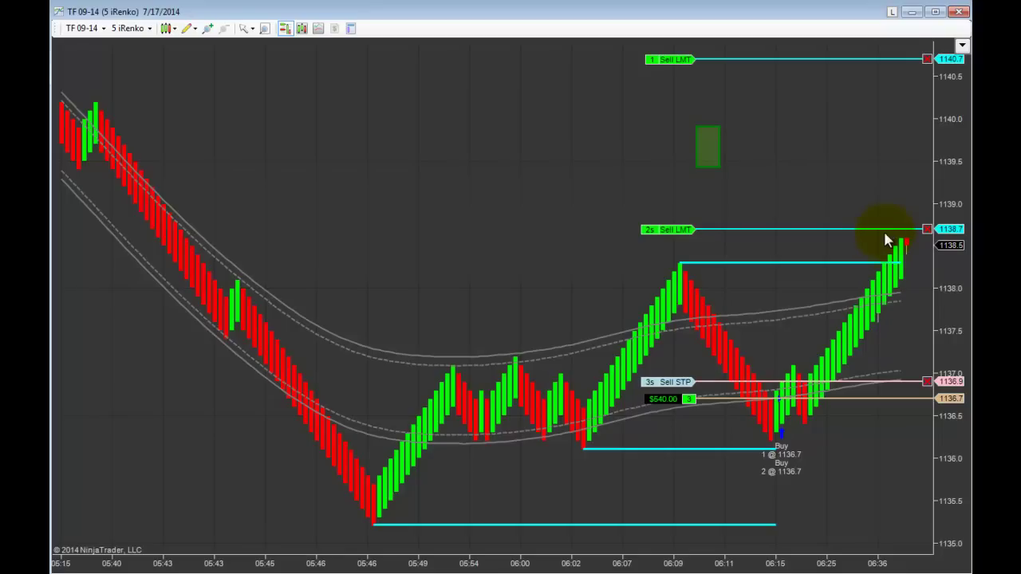
drag(907, 387, 910, 303)
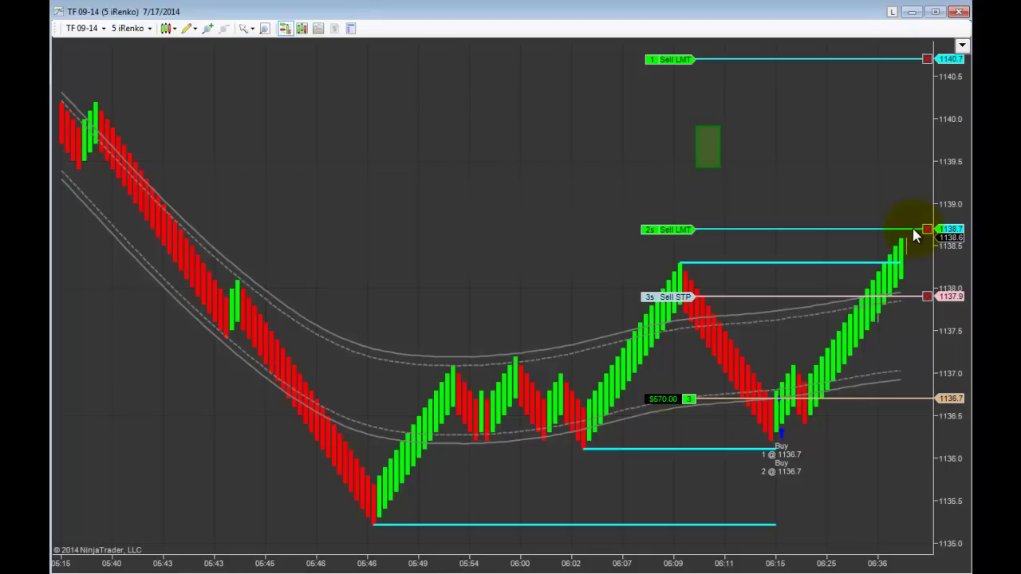
drag(915, 234, 918, 240)
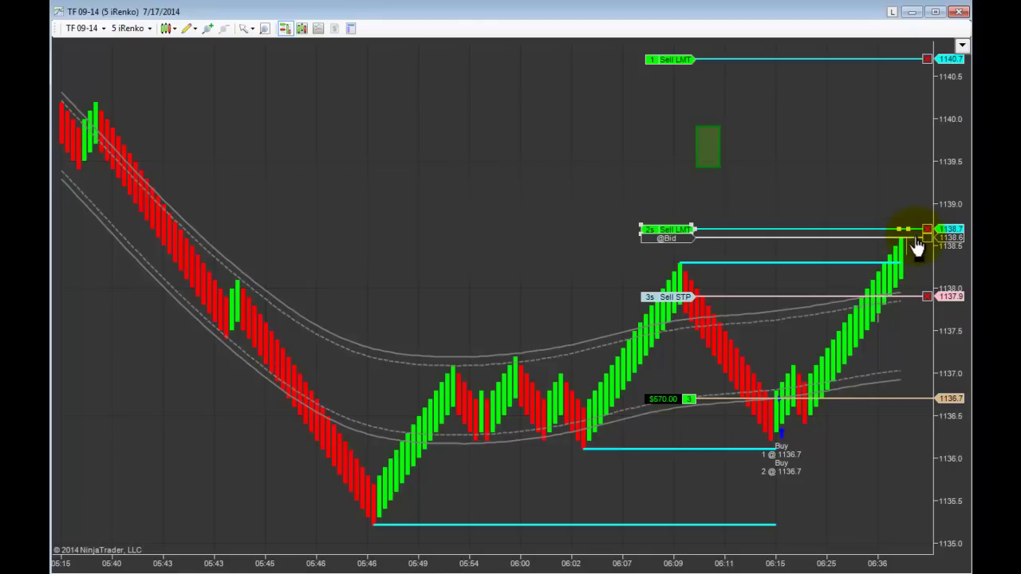
drag(915, 241, 915, 248)
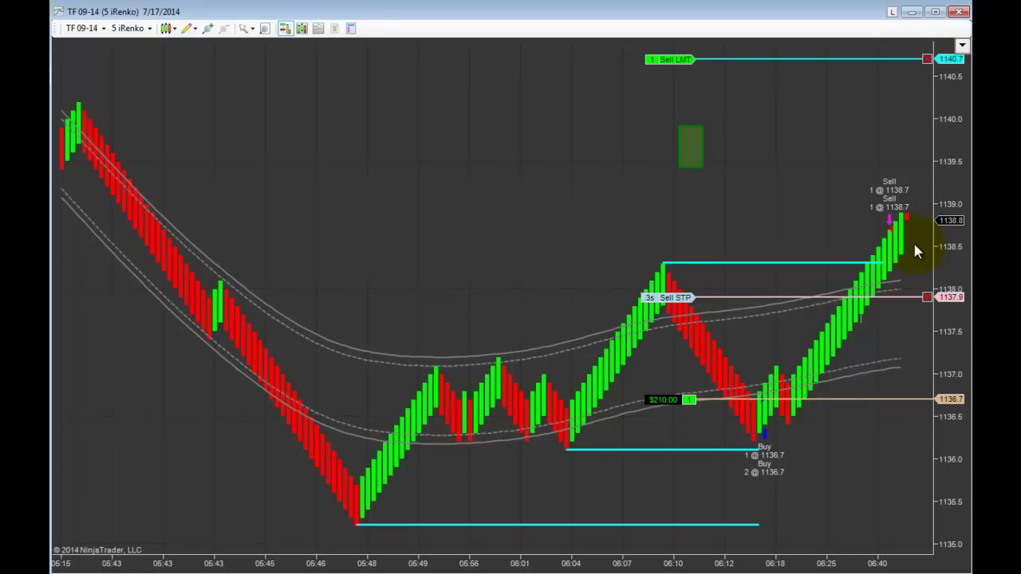
- Cut the sell stop to 1 contract at 1138.1 and move the green box toward 1140.7
click(654, 297)
click(637, 299)
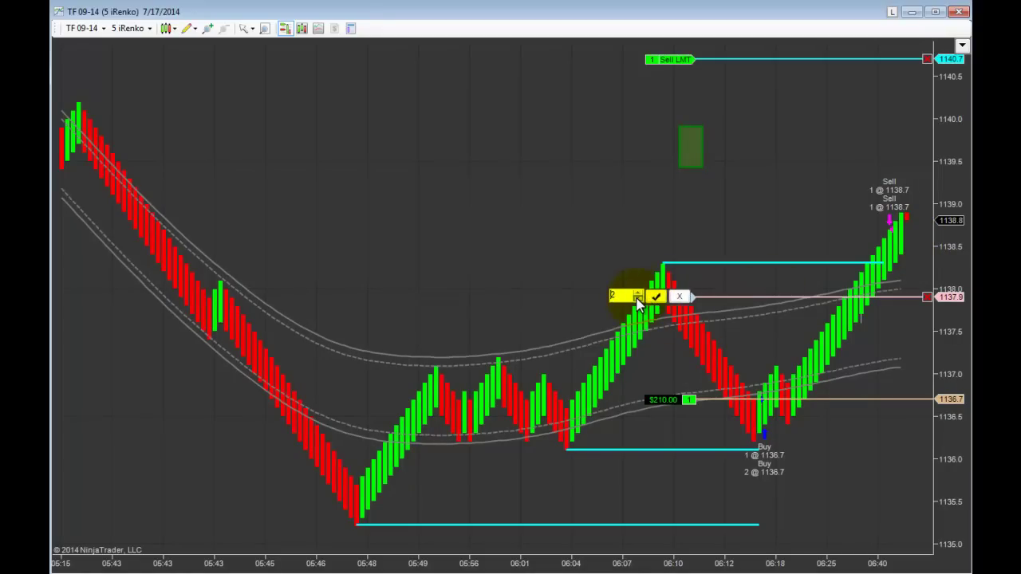
click(637, 301)
click(652, 298)
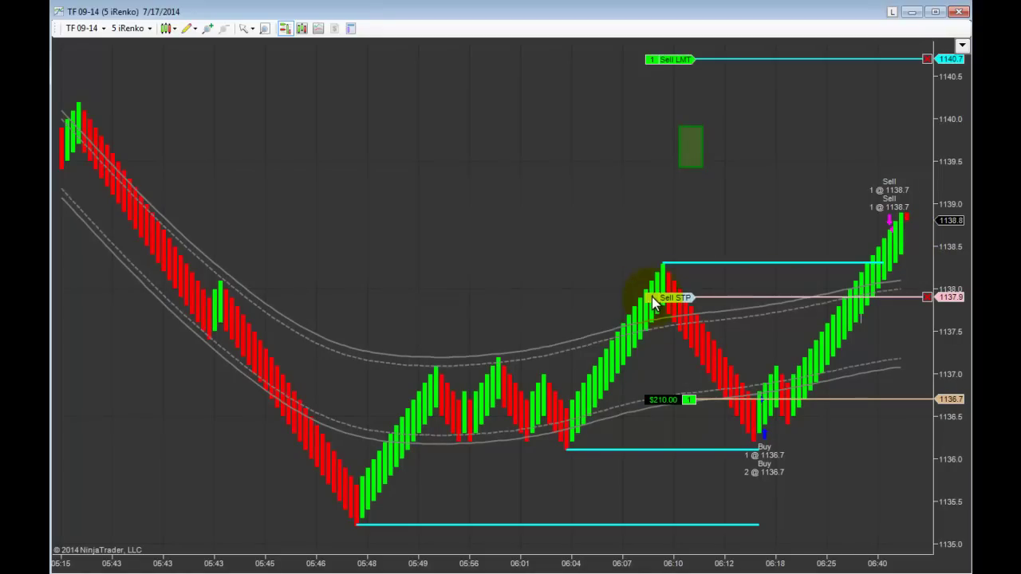
drag(905, 299, 907, 289)
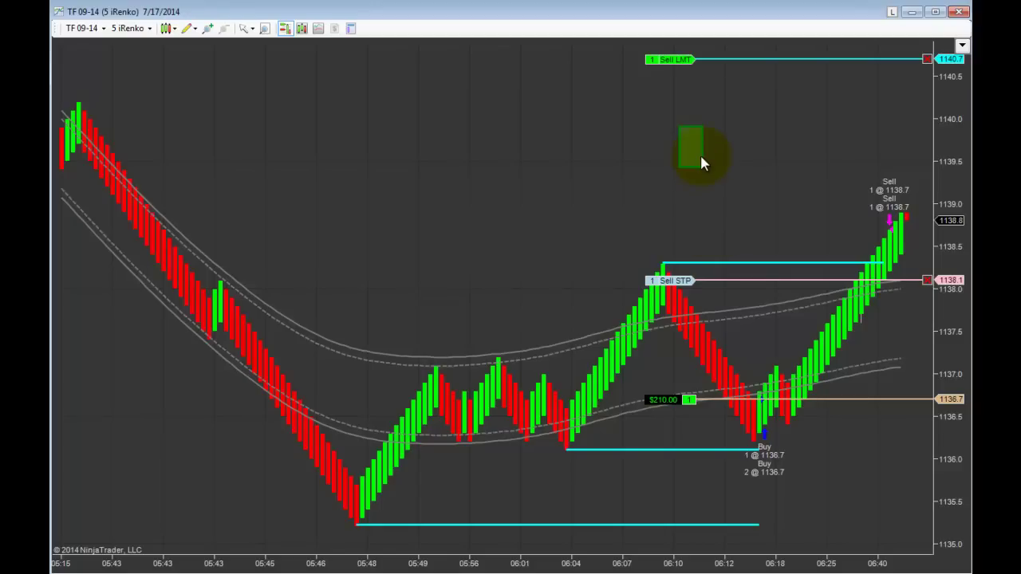
drag(690, 146, 904, 124)
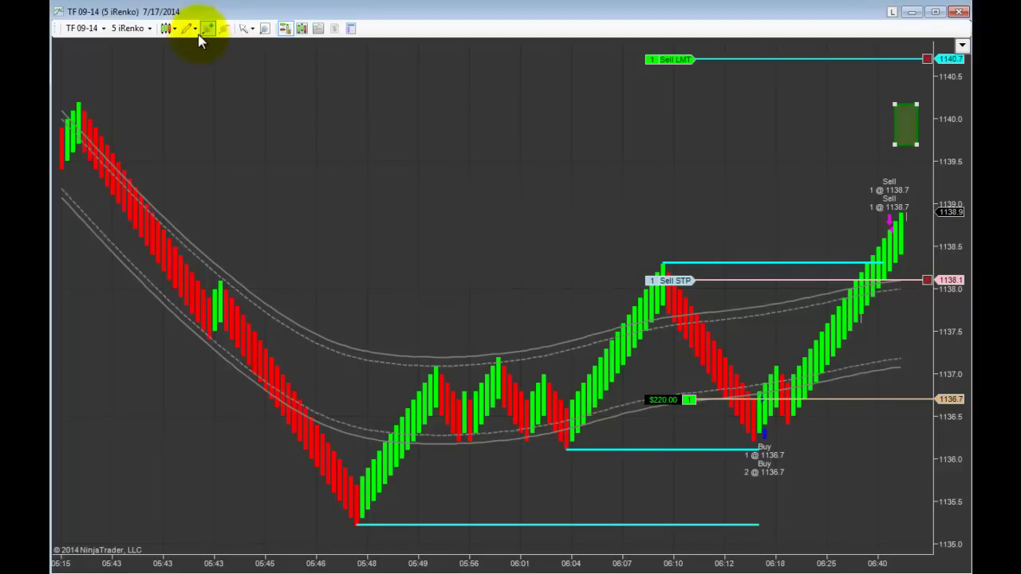
- Check prices with the crosshair, return to the pointer, and raise the sell stop to 1138.3
click(250, 30)
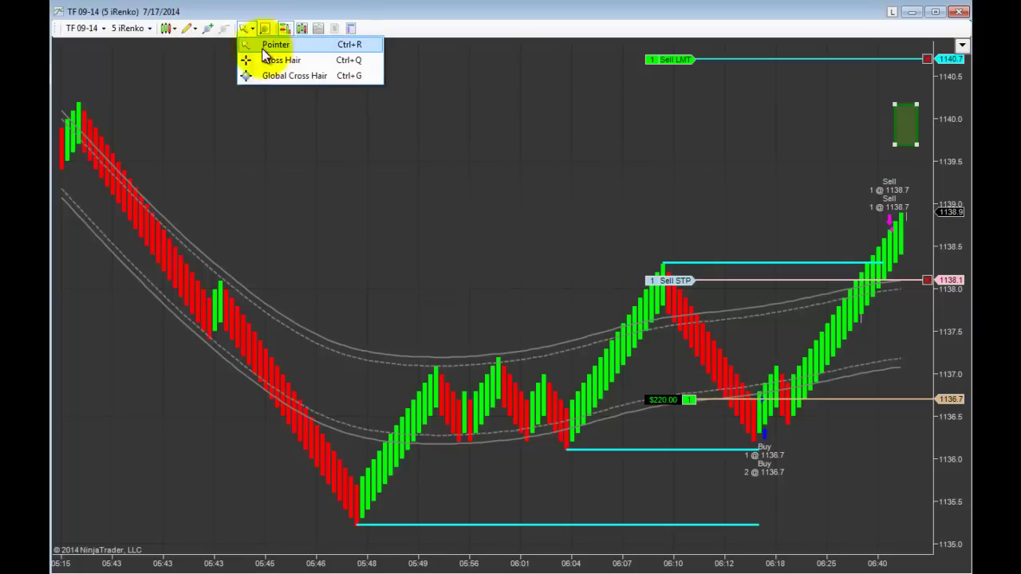
click(263, 60)
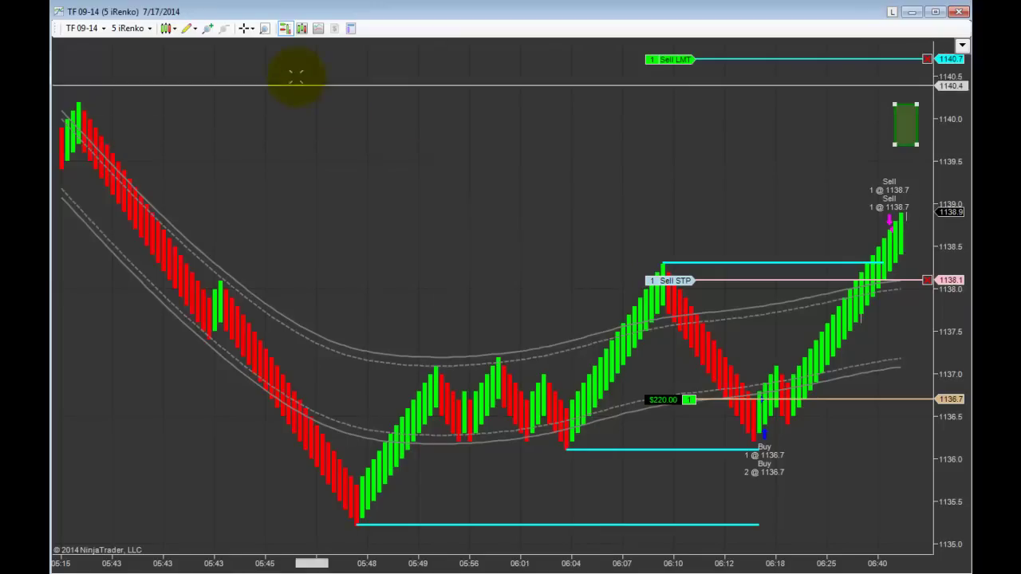
click(249, 29)
click(257, 45)
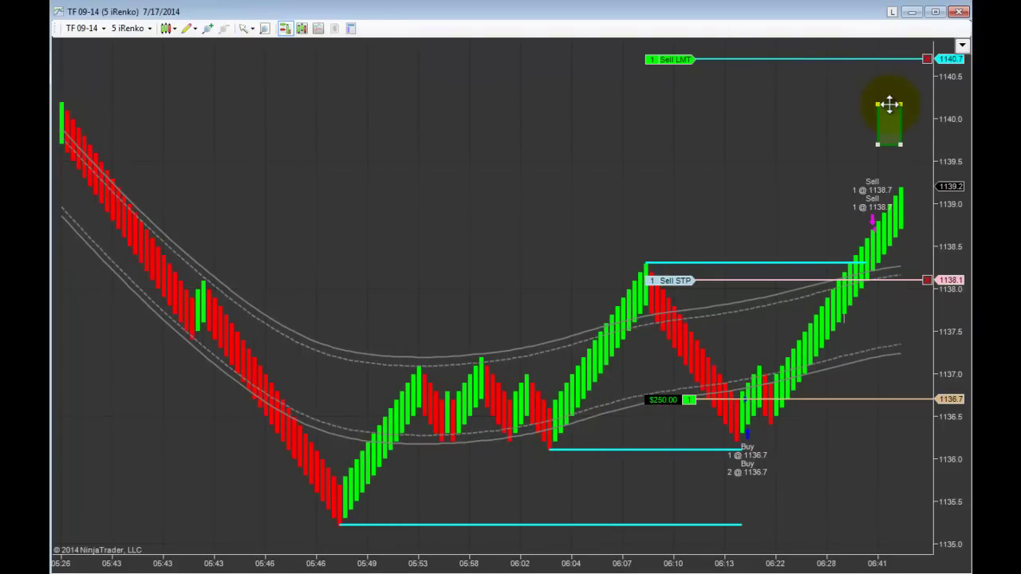
click(919, 284)
drag(914, 284, 914, 272)
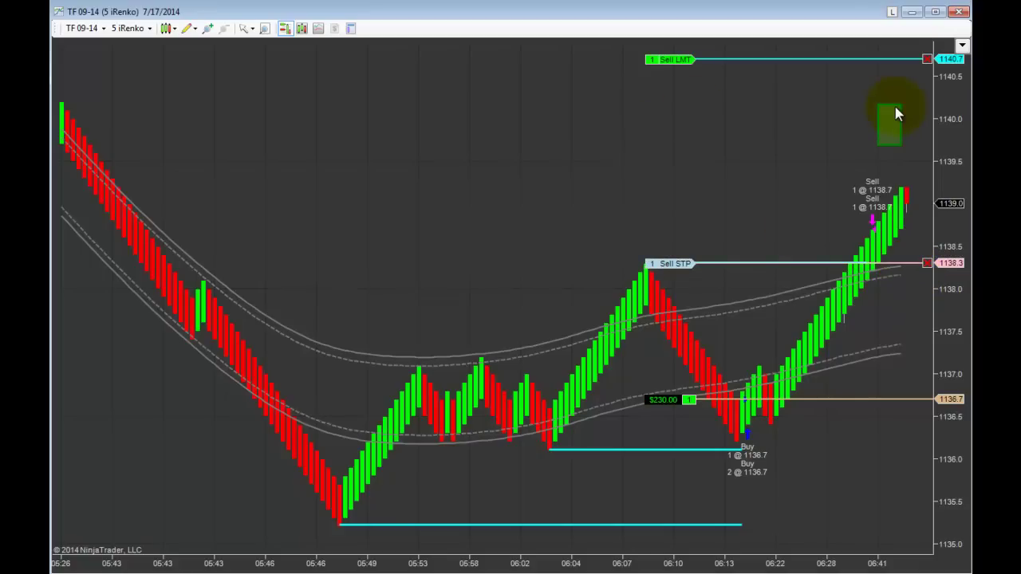
- Stretch the green box up to the 1140.7 target and widen it to the right
drag(900, 104, 898, 62)
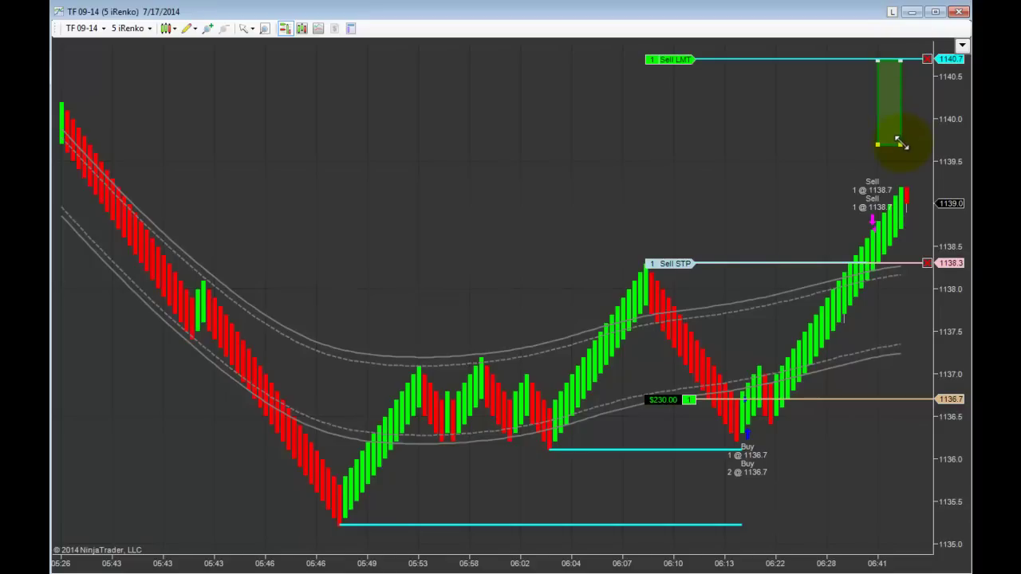
drag(897, 142, 924, 142)
click(787, 121)
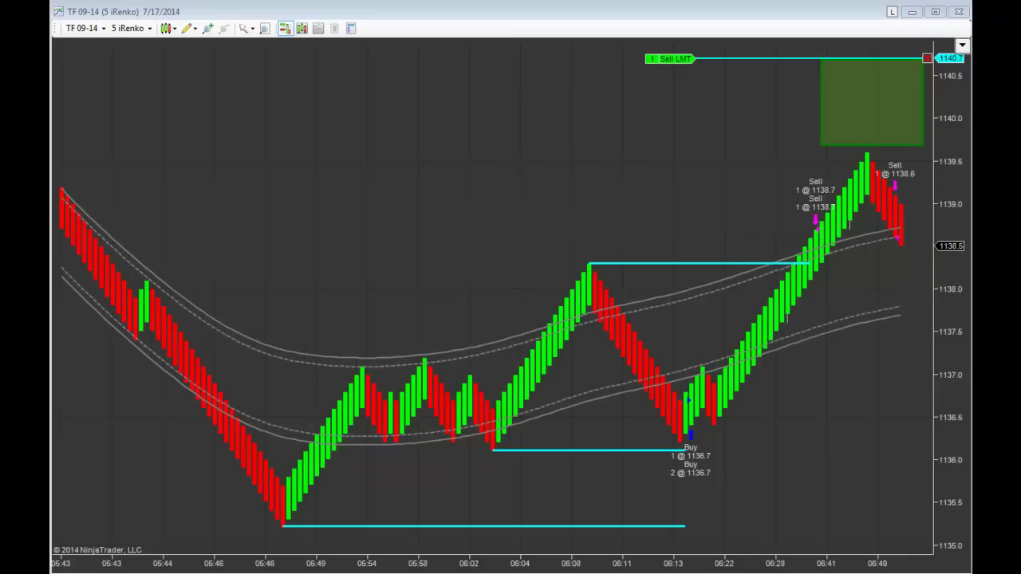
- Cancel the 1-contract 1140.7 sell limit and drag the price axis to fit the whole trade
click(926, 59)
drag(945, 102, 948, 117)
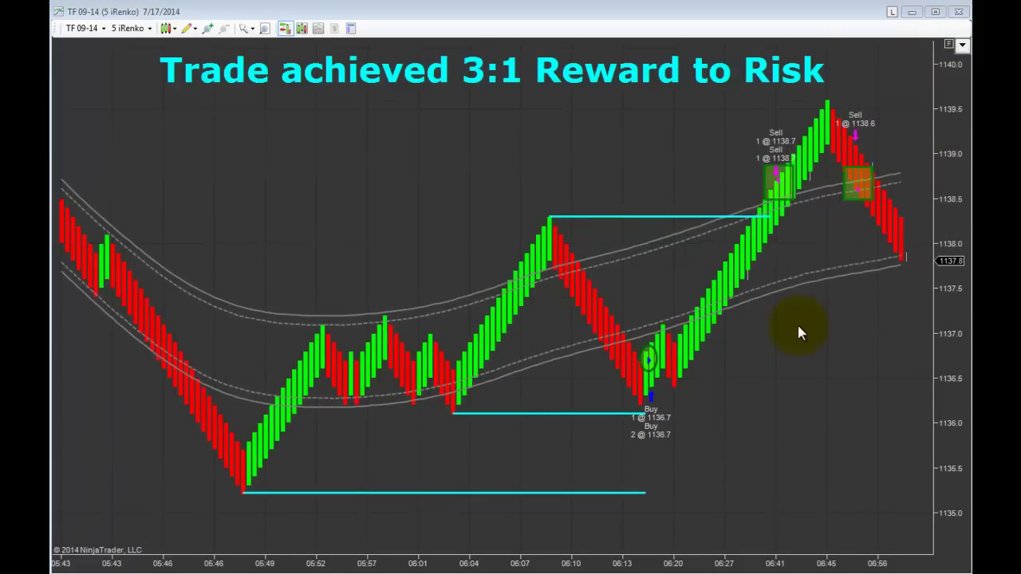